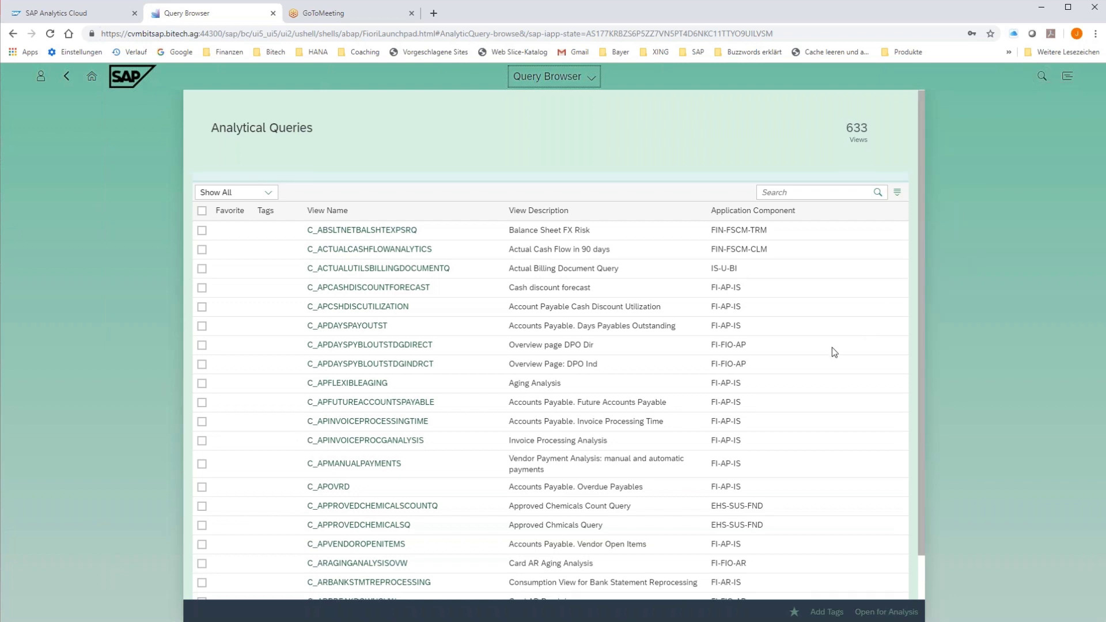
Search the analytical queries for c_salesorderitem and open C_SALESORDERITEMQRY for analysis.
scroll(831, 347, "down", 1)
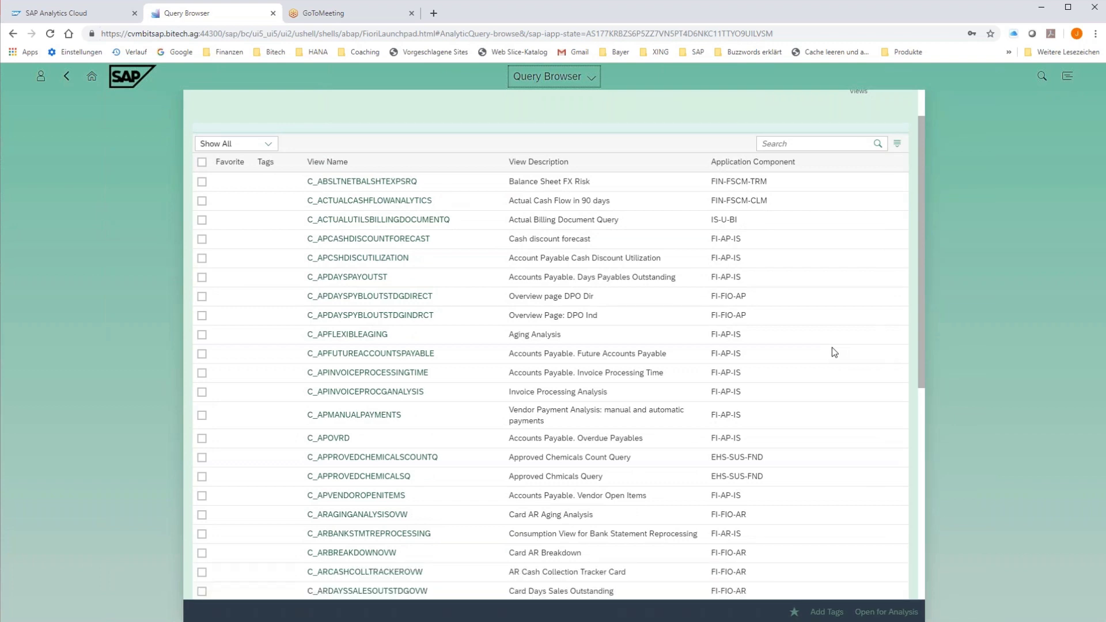
scroll(831, 352, "up", 1)
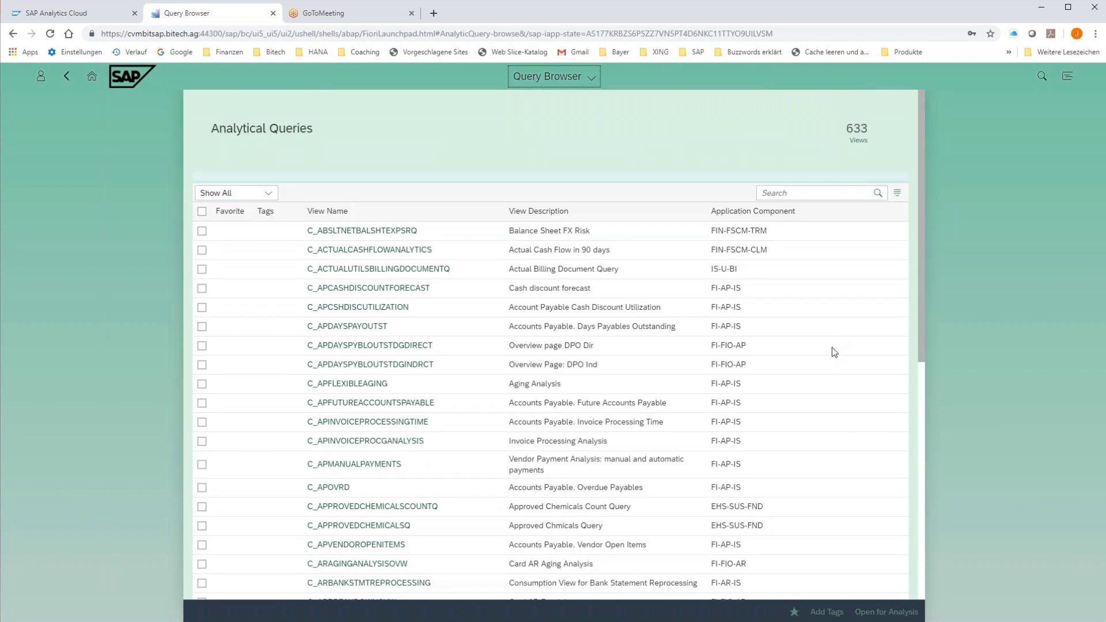
scroll(831, 348, "down", 6)
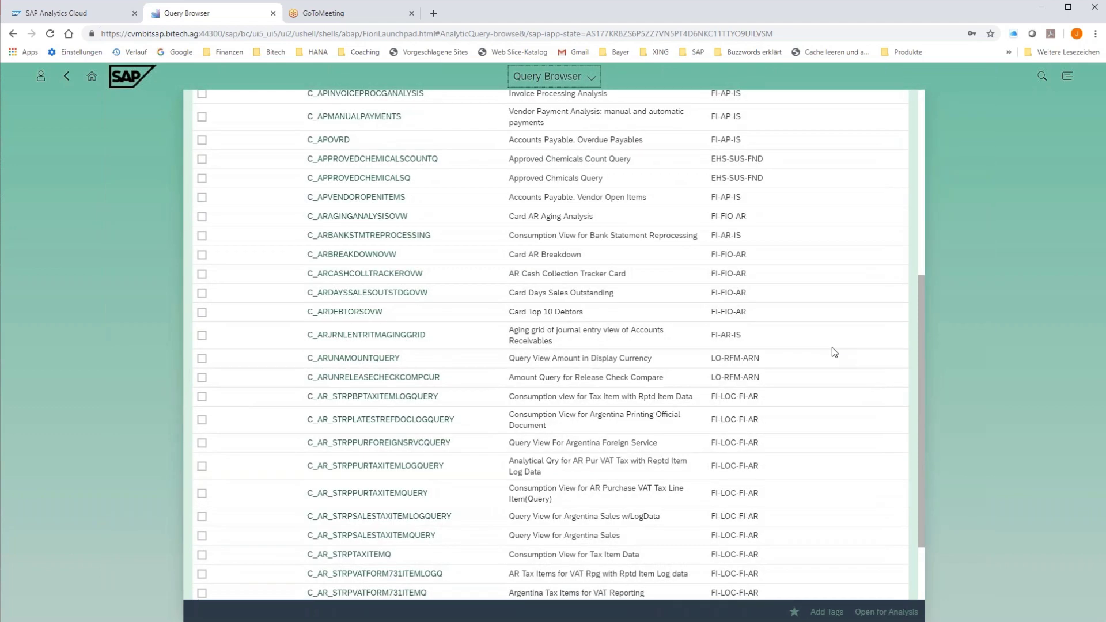
scroll(832, 352, "up", 6)
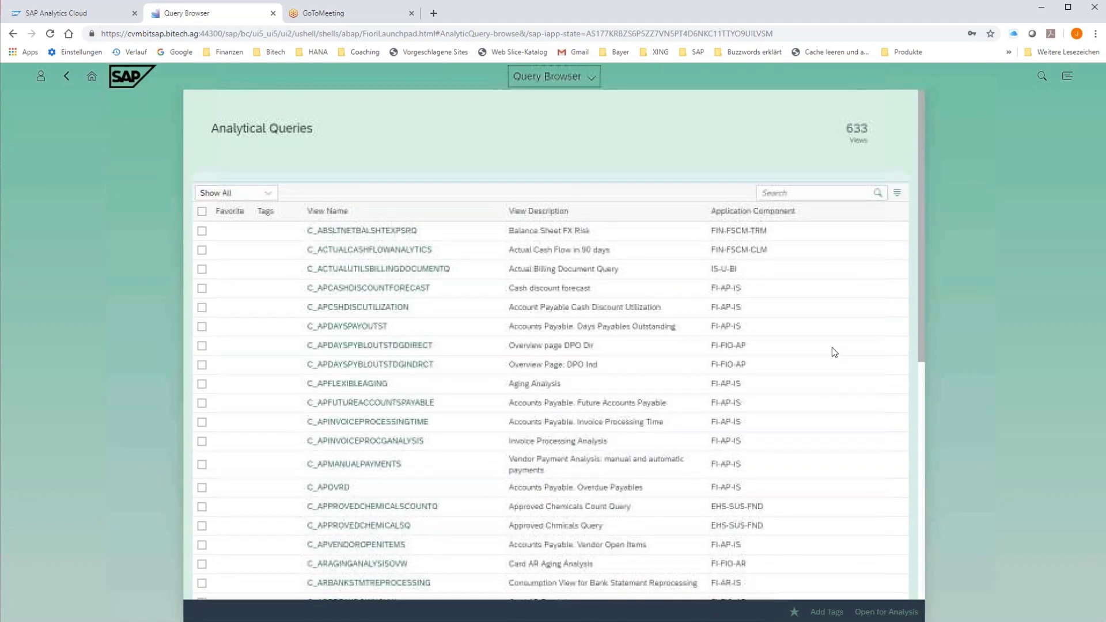
left_click(815, 193)
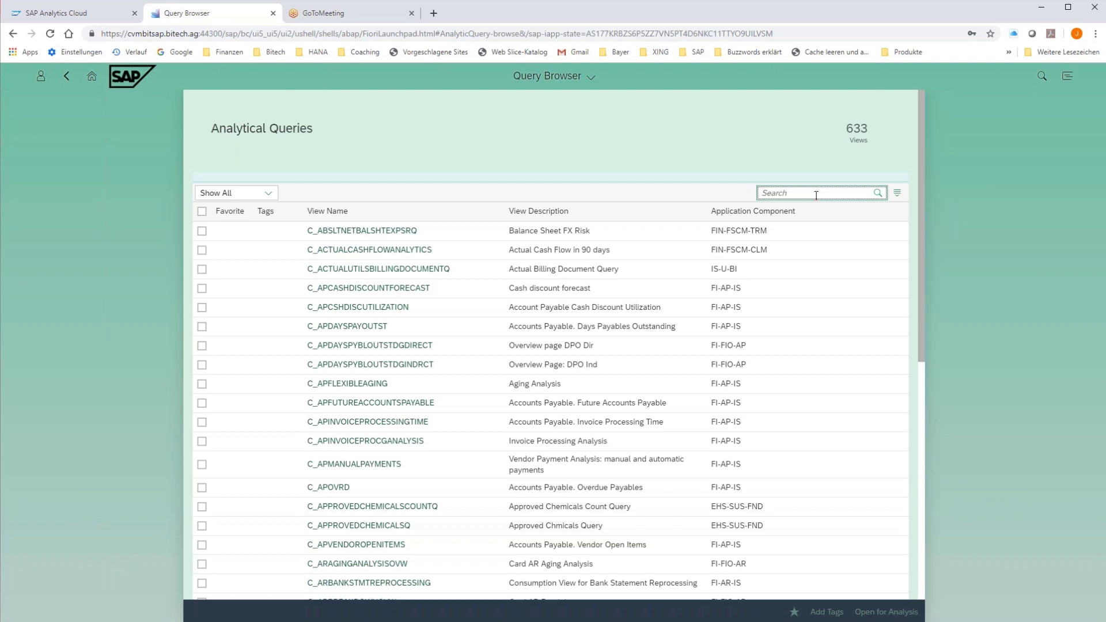
type("c_salesorderitem")
key("Return")
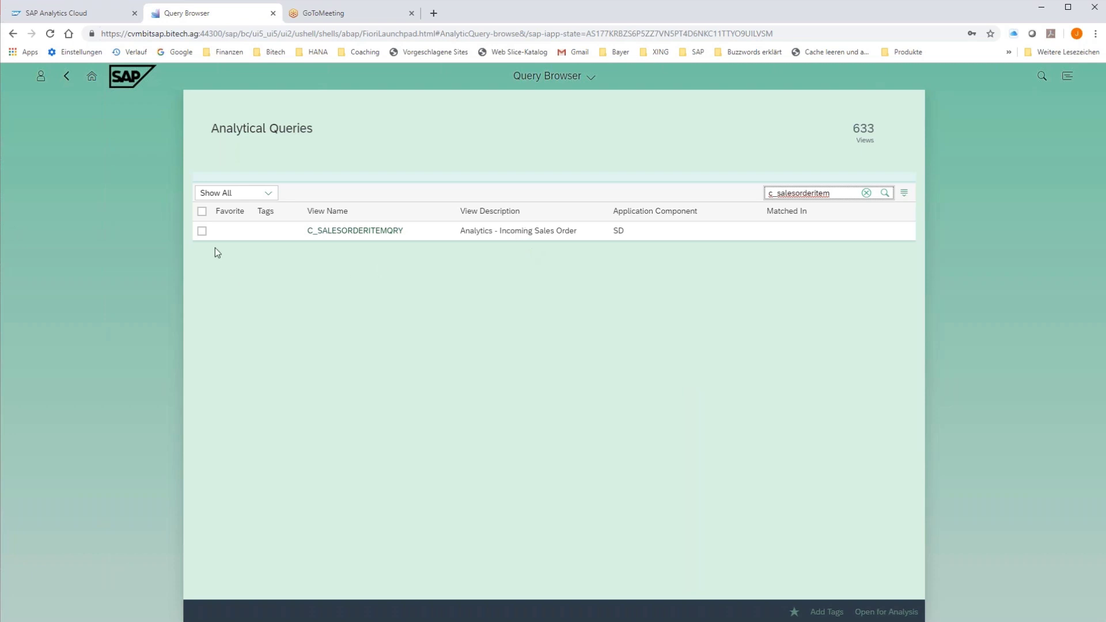
left_click(203, 231)
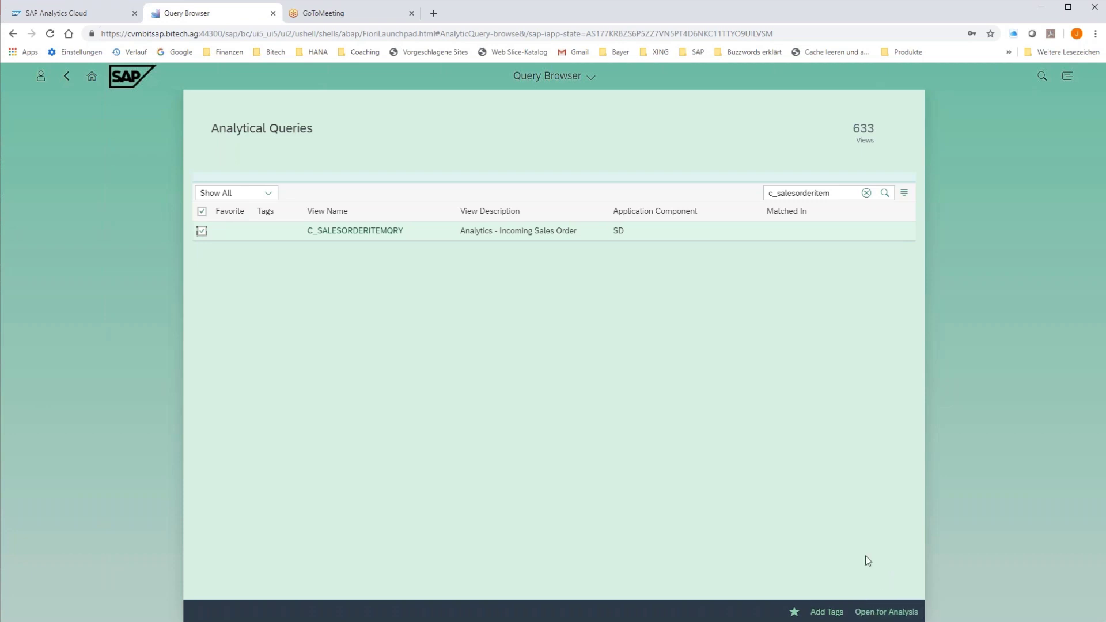
left_click(872, 613)
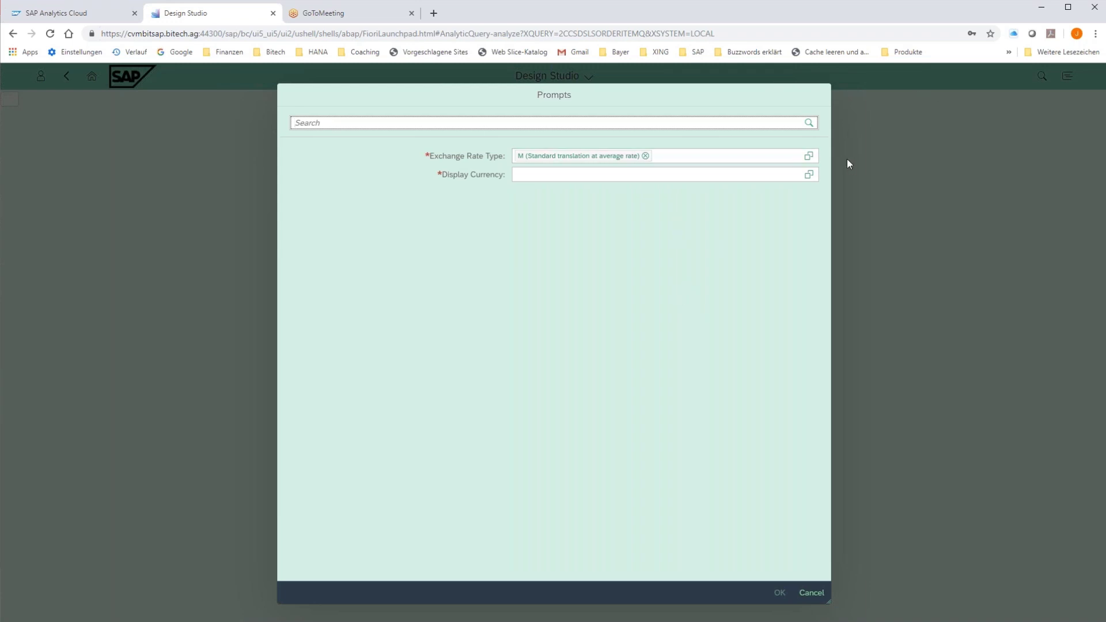
Try to pick EUR as the display currency from the list of available currencies.
left_click(809, 174)
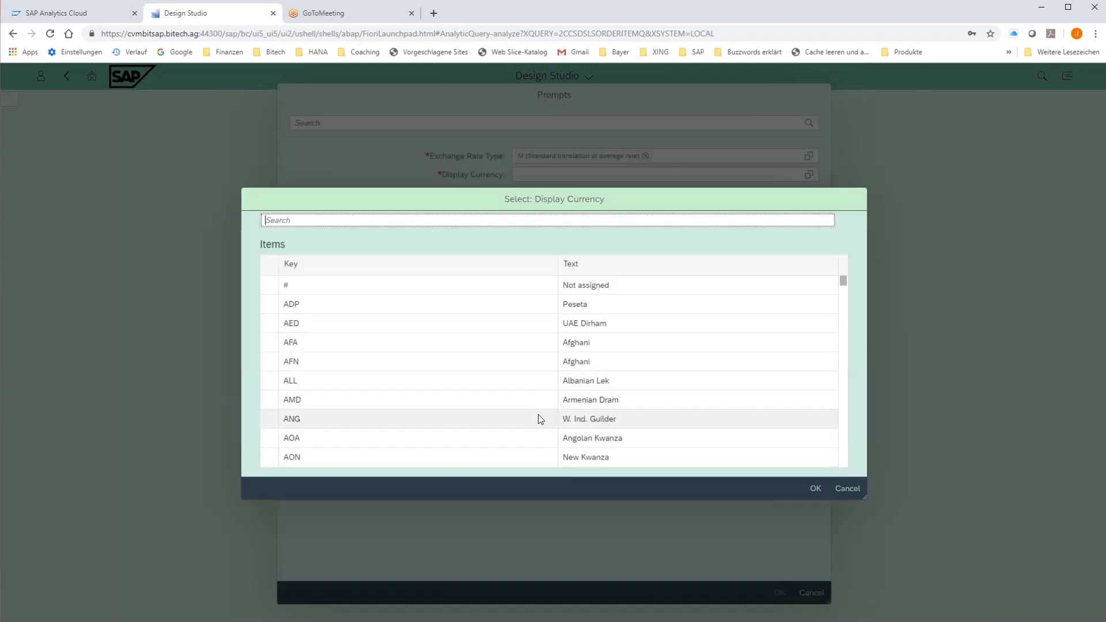
scroll(547, 361, "down", 3)
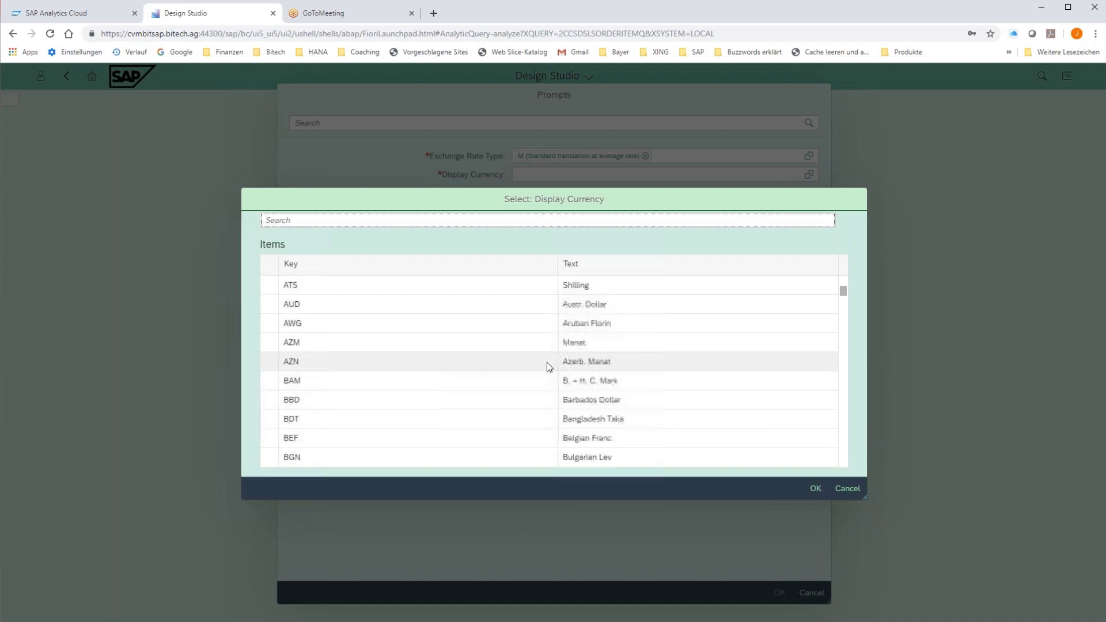
scroll(547, 361, "down", 5)
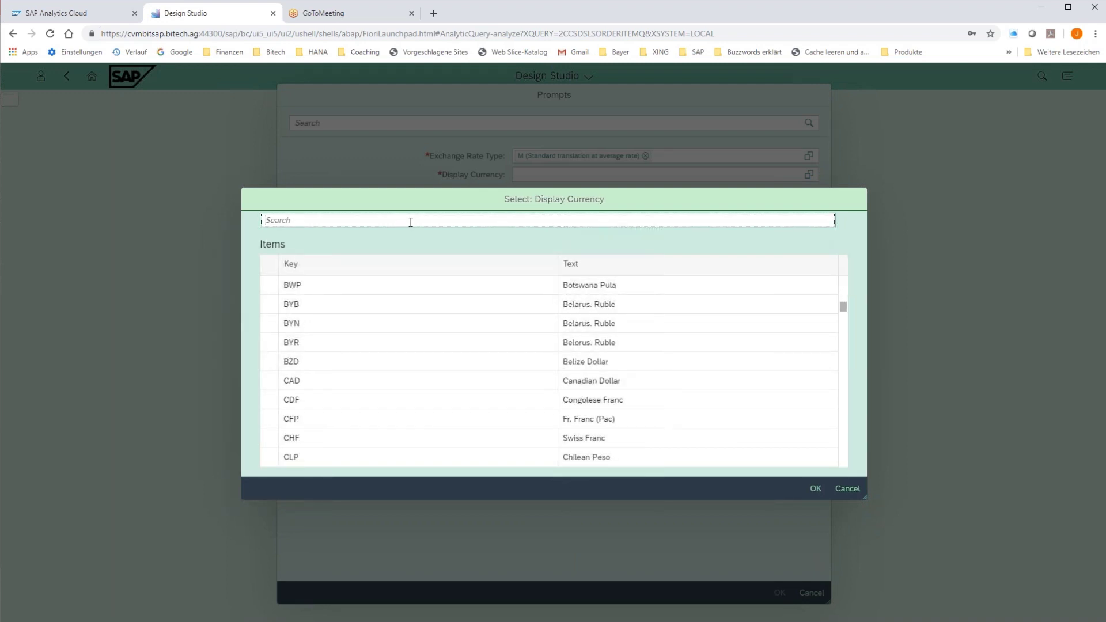
type("eur")
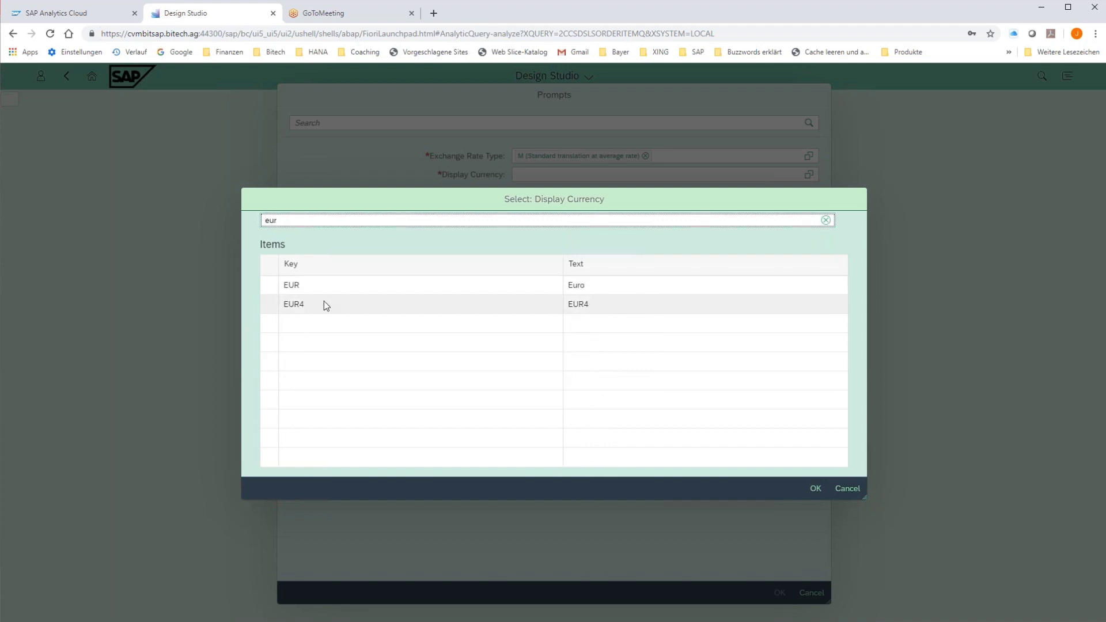
left_click(293, 286)
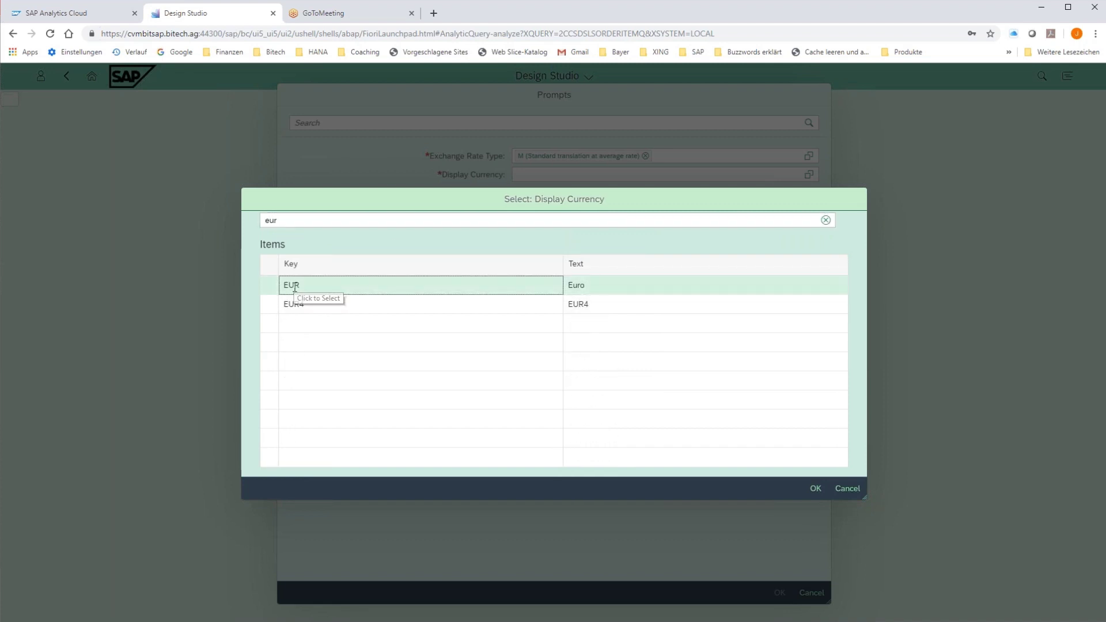
left_click(270, 285)
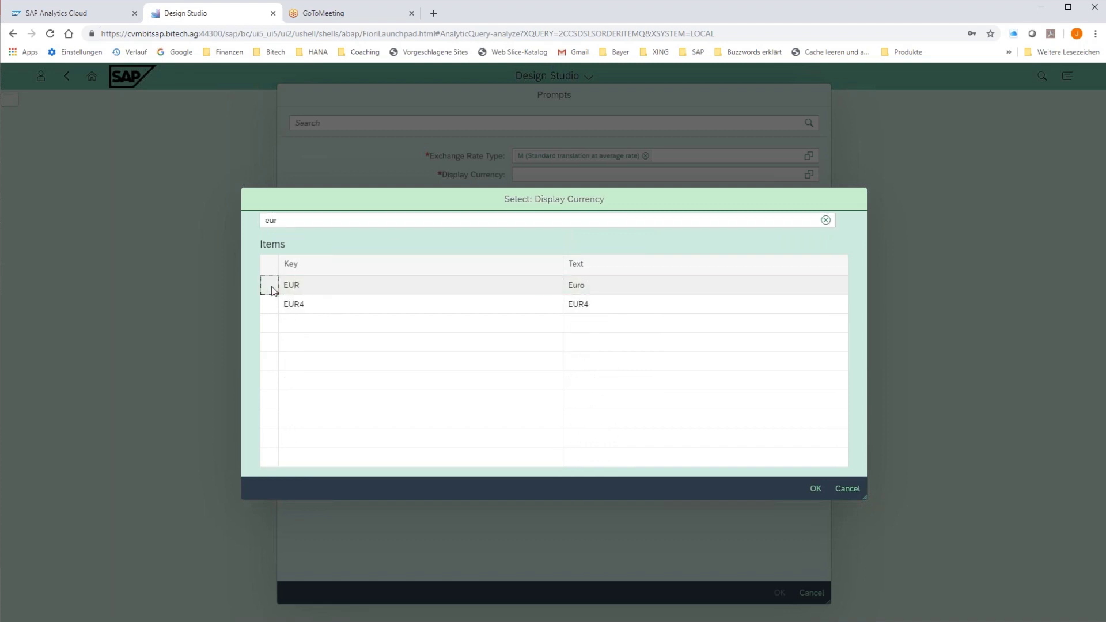
left_click(815, 488)
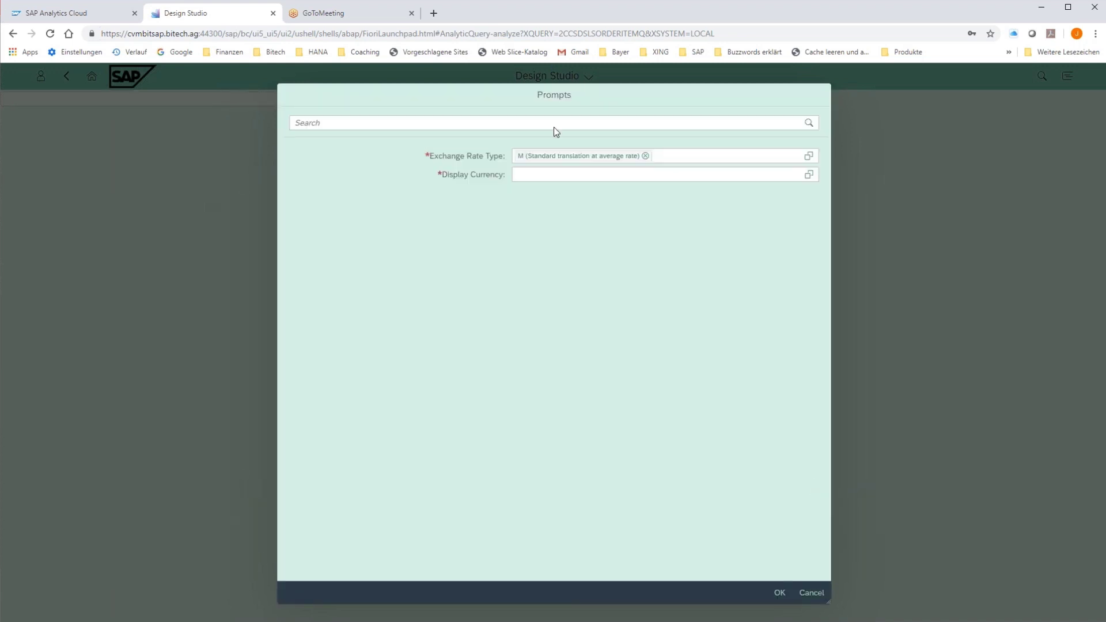
Enter EUR as the display currency and confirm the query prompts.
left_click(530, 176)
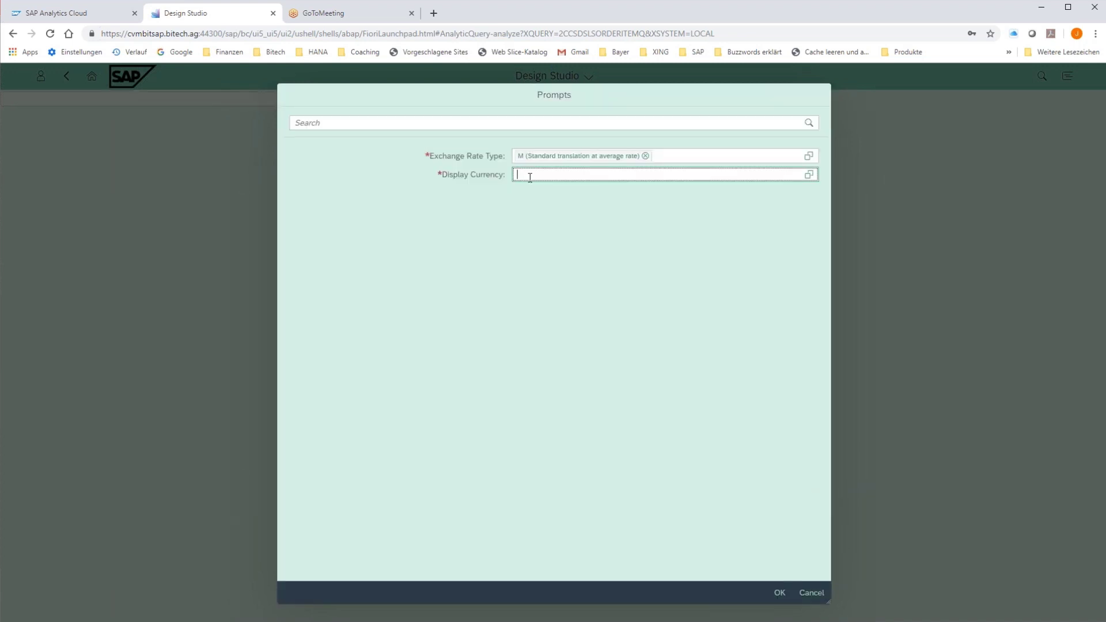
type("EUR")
left_click(779, 592)
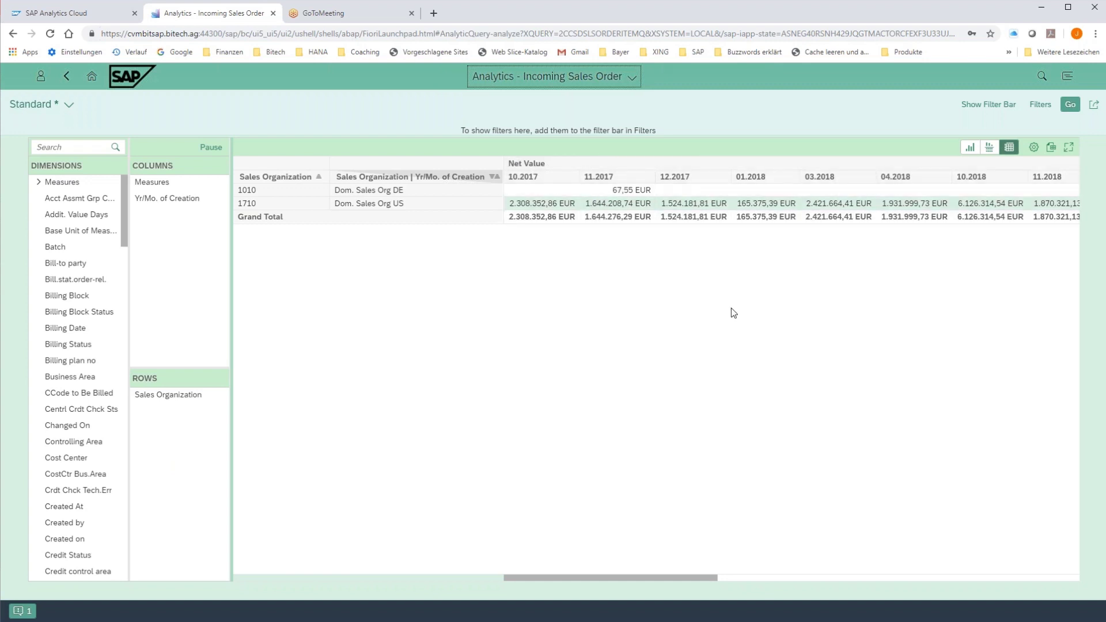
Add the Product dimension to the rows below Sales Organization.
scroll(67, 440, "down", 10)
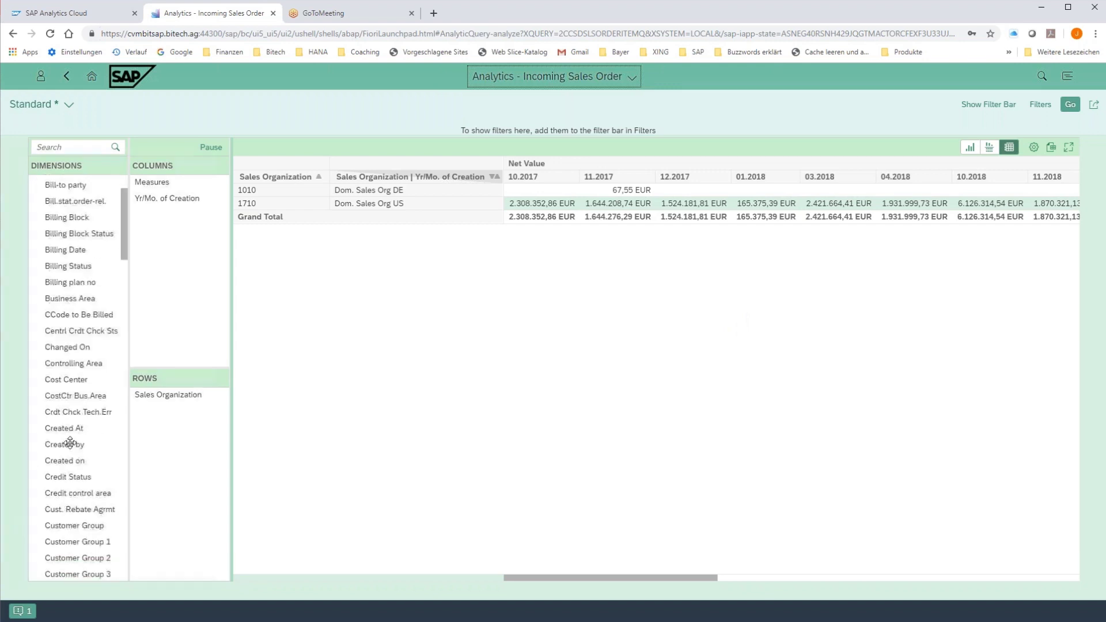
scroll(67, 440, "down", 7)
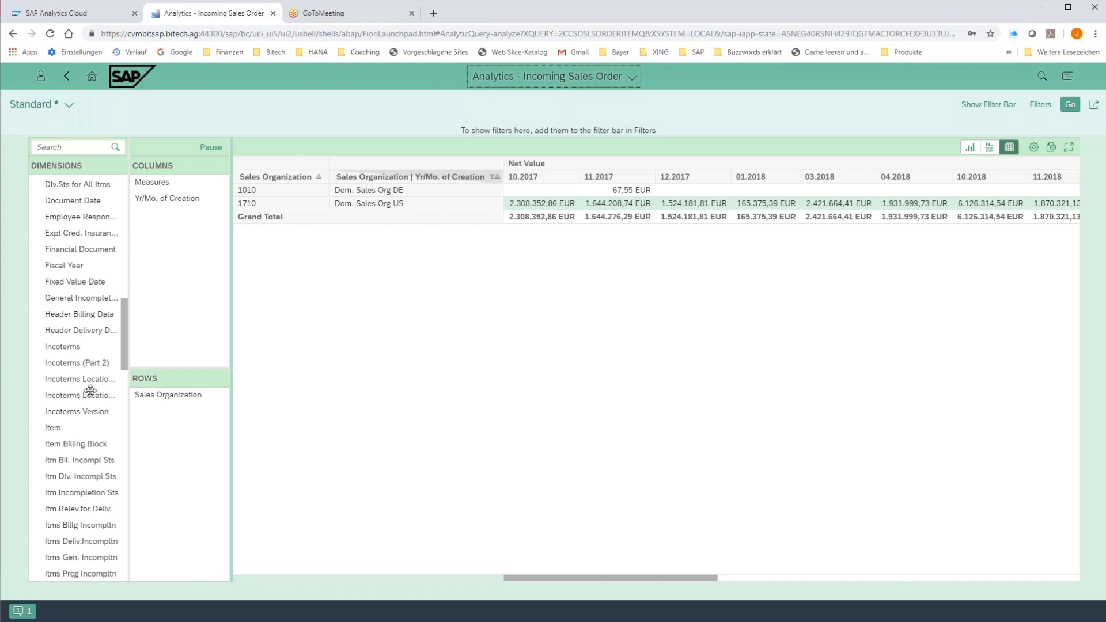
scroll(101, 375, "down", 3)
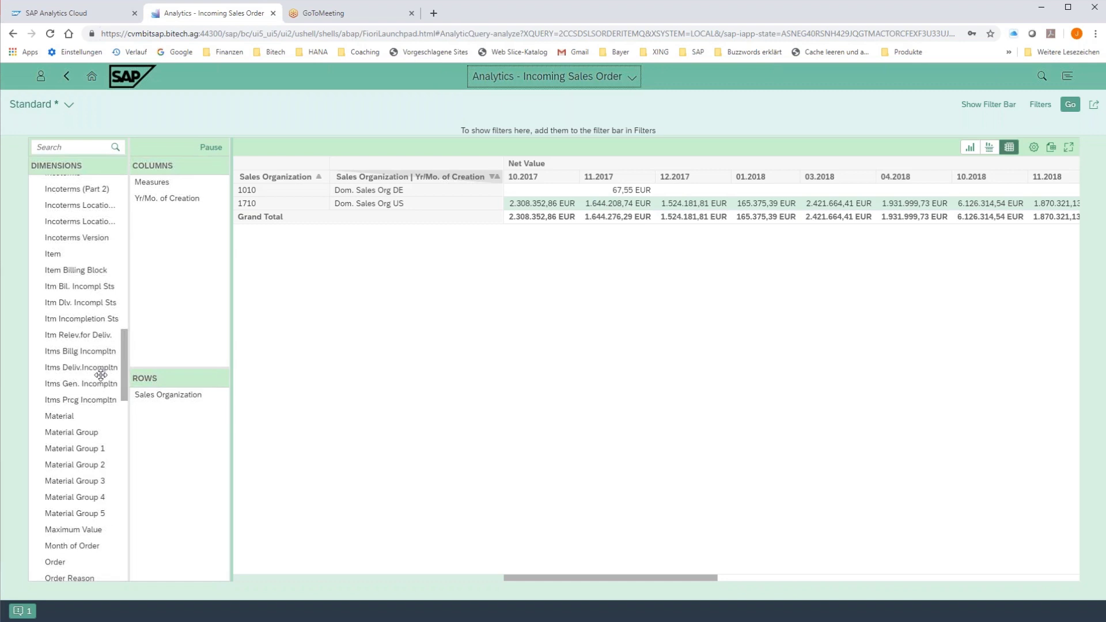
scroll(101, 375, "down", 3)
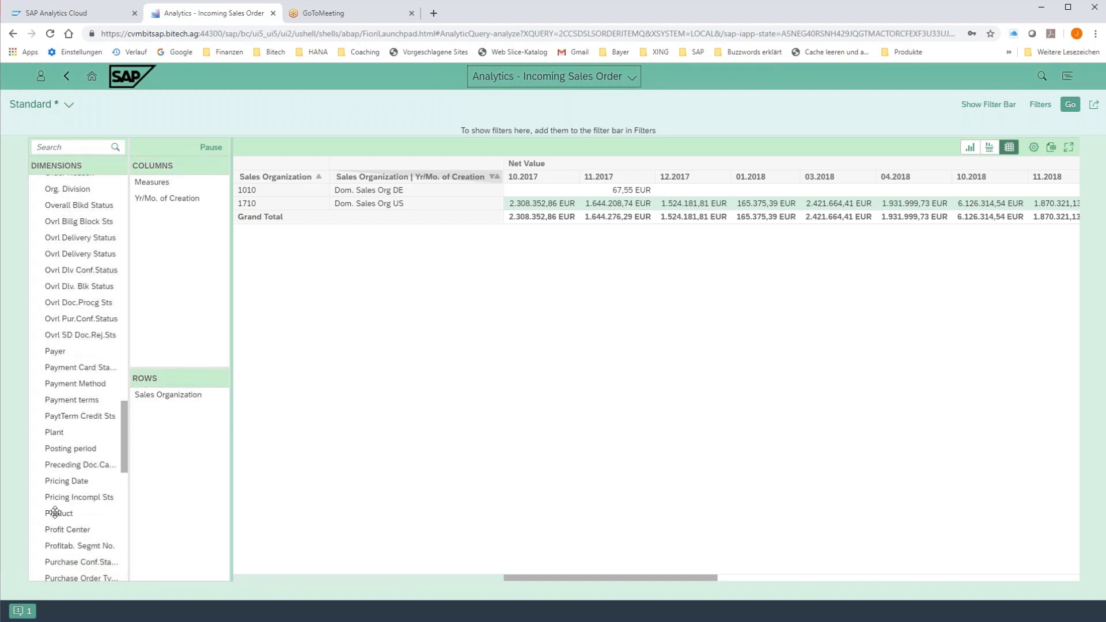
left_click_drag(57, 512, 201, 443)
left_click_drag(58, 514, 203, 400)
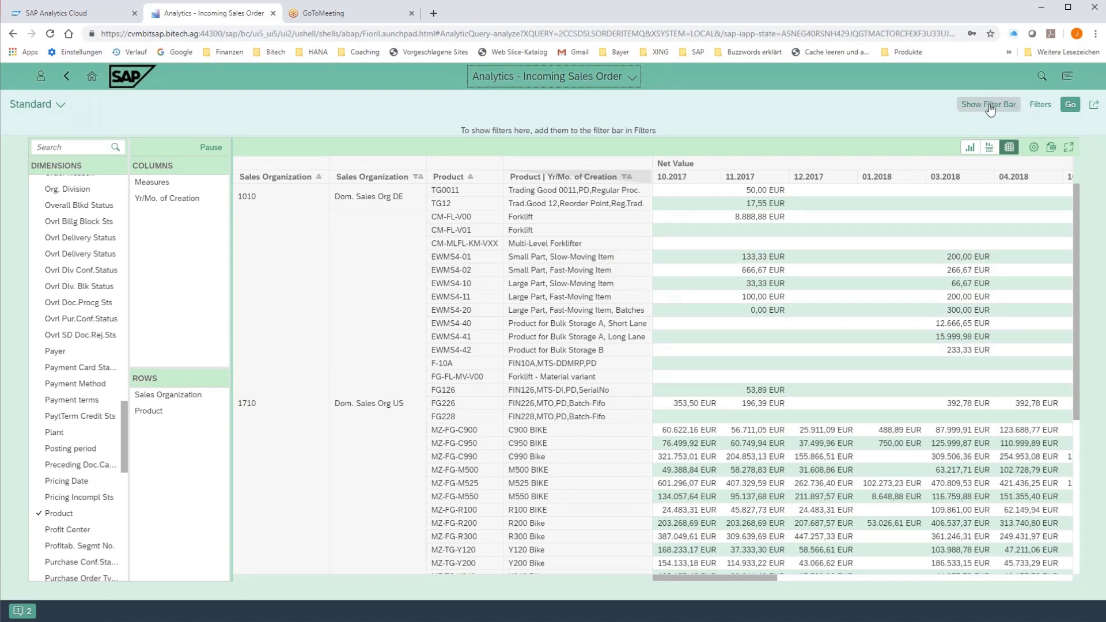
Show the incoming sales orders as a chart, and switch to the combined chart and table view.
left_click(969, 149)
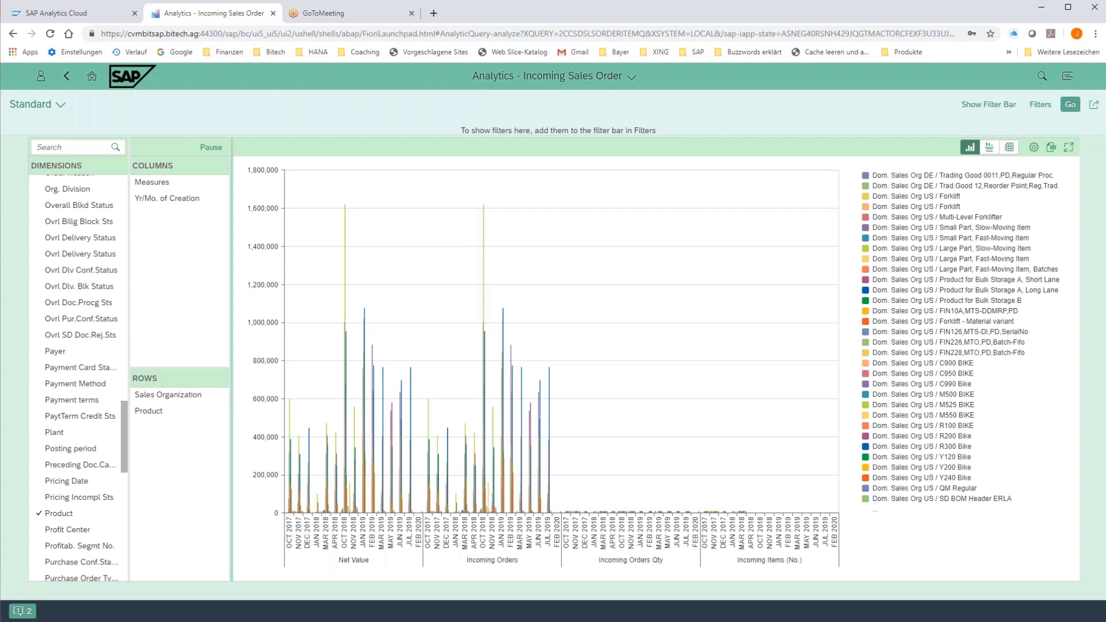
left_click(988, 146)
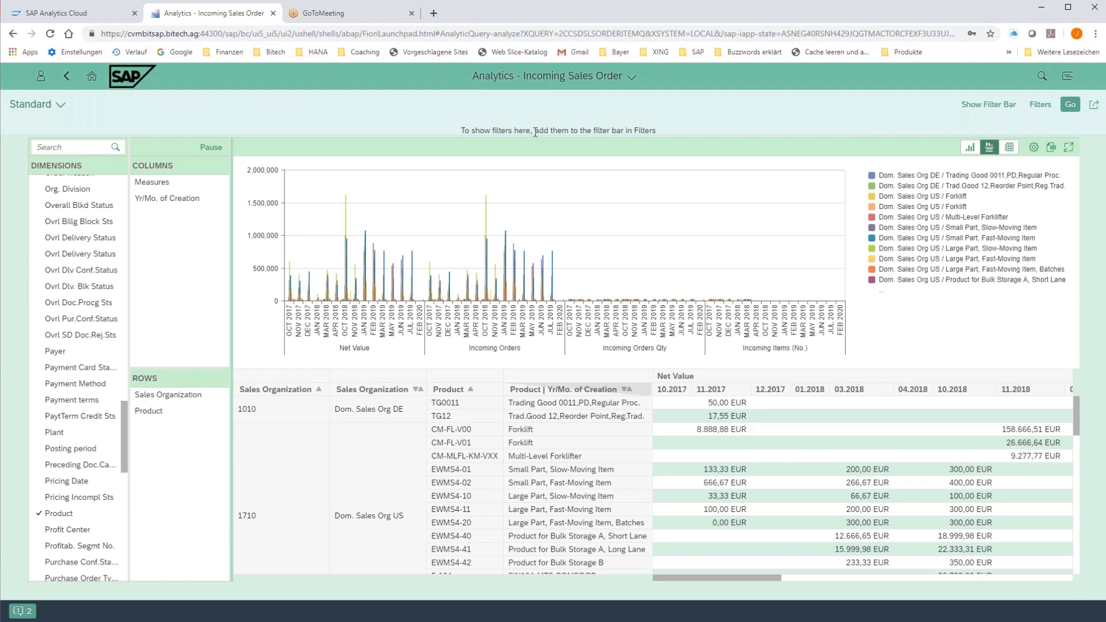
Switch to SAP Analytics Cloud and open the Überblick page of the story Dashboard_FI_overview_2.
left_click(101, 17)
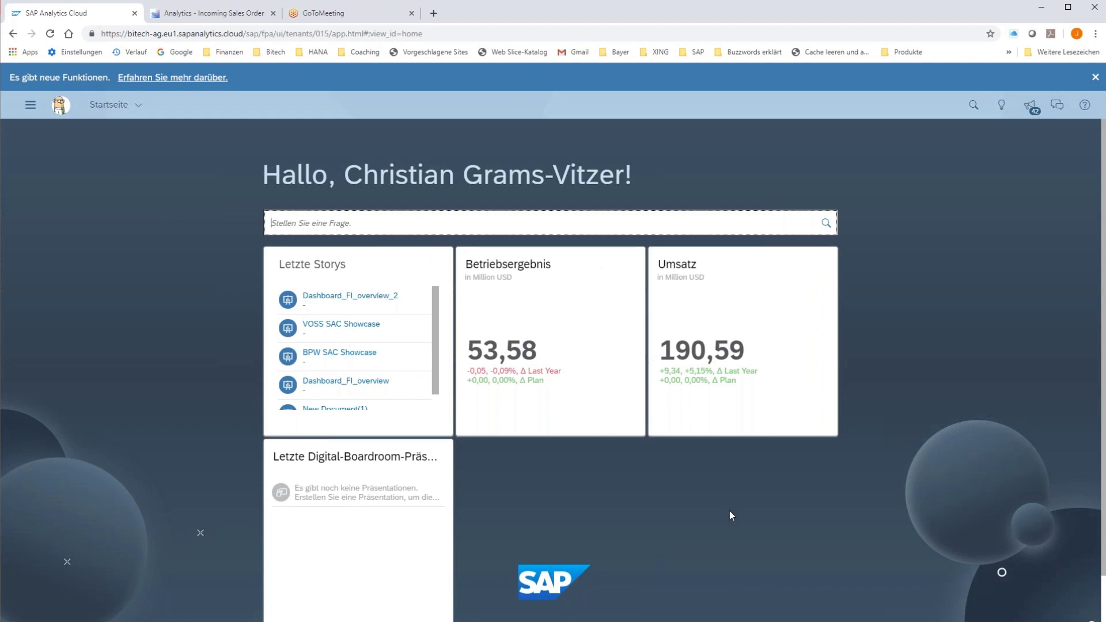
left_click(362, 300)
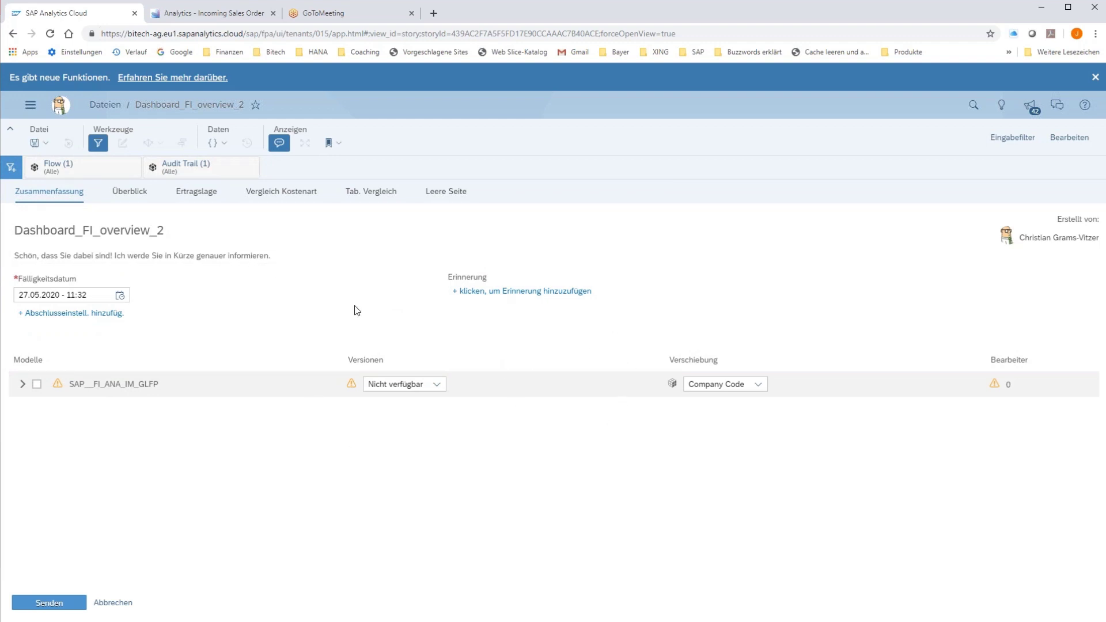
left_click(136, 197)
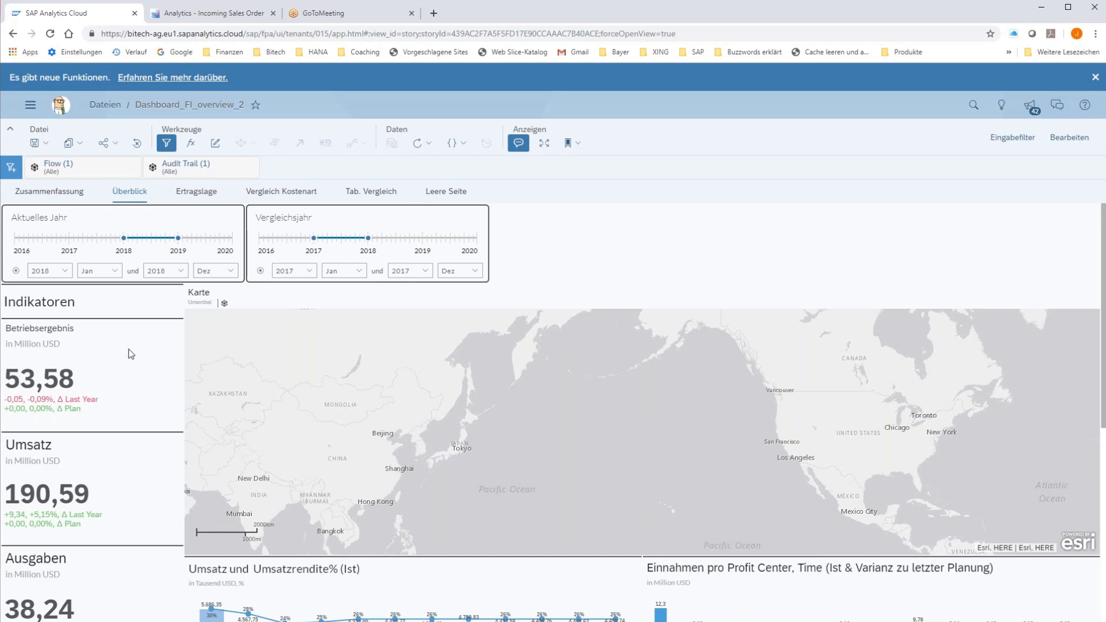
Examine the indicators, the map and the revenue, profit center and expense charts on the Überblick page.
scroll(129, 349, "down", 6)
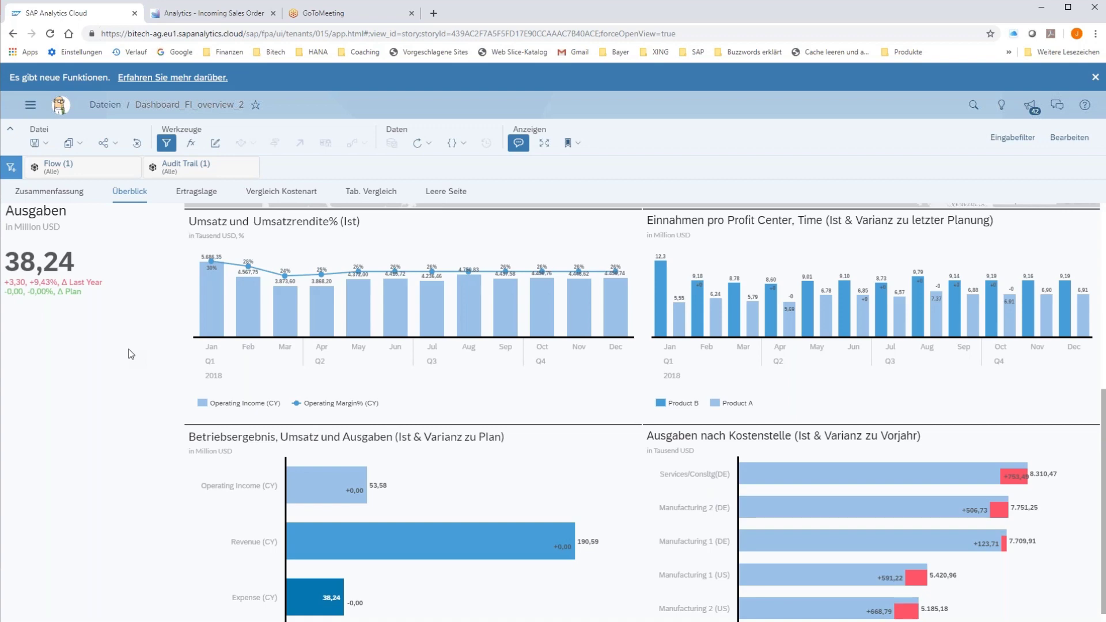
scroll(129, 349, "up", 5)
scroll(129, 349, "up", 2)
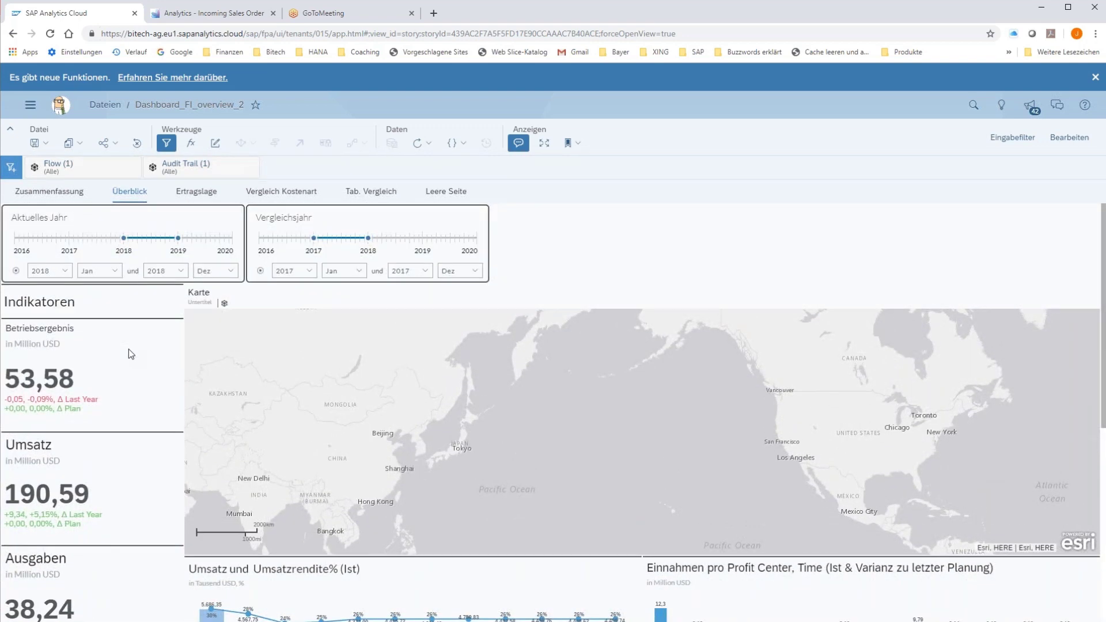
scroll(129, 349, "down", 1)
scroll(129, 349, "down", 1)
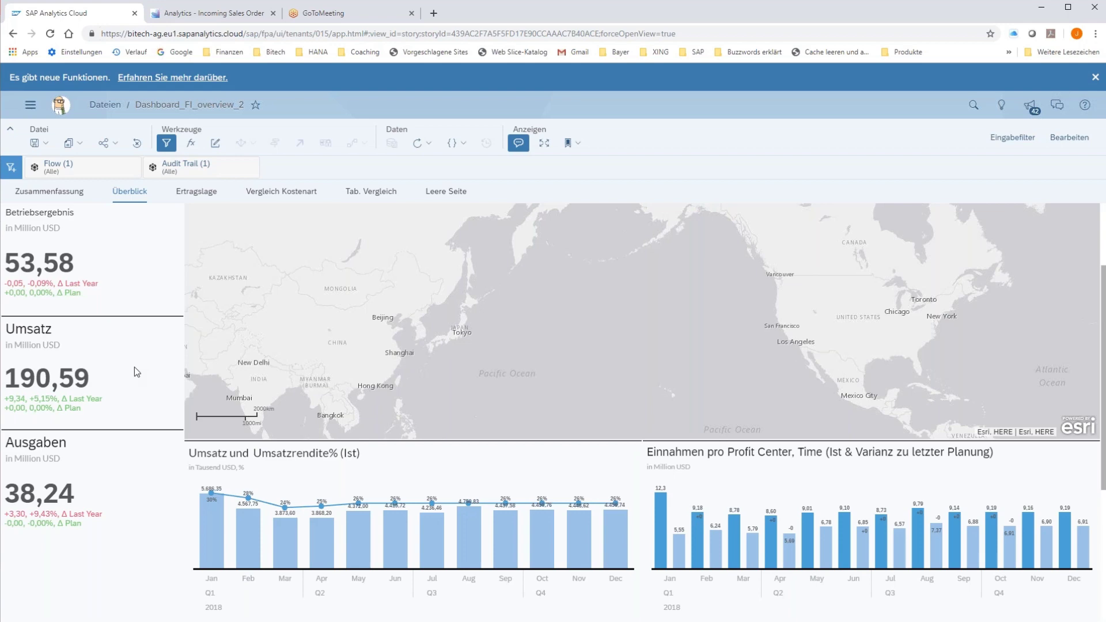
scroll(135, 368, "up", 2)
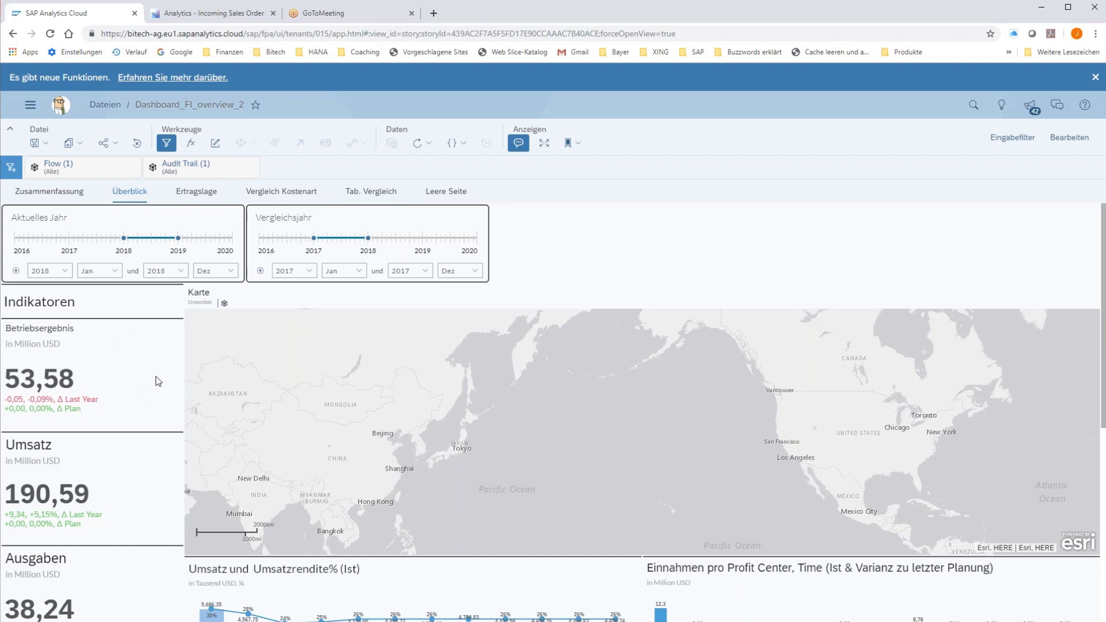
scroll(155, 365, "down", 3)
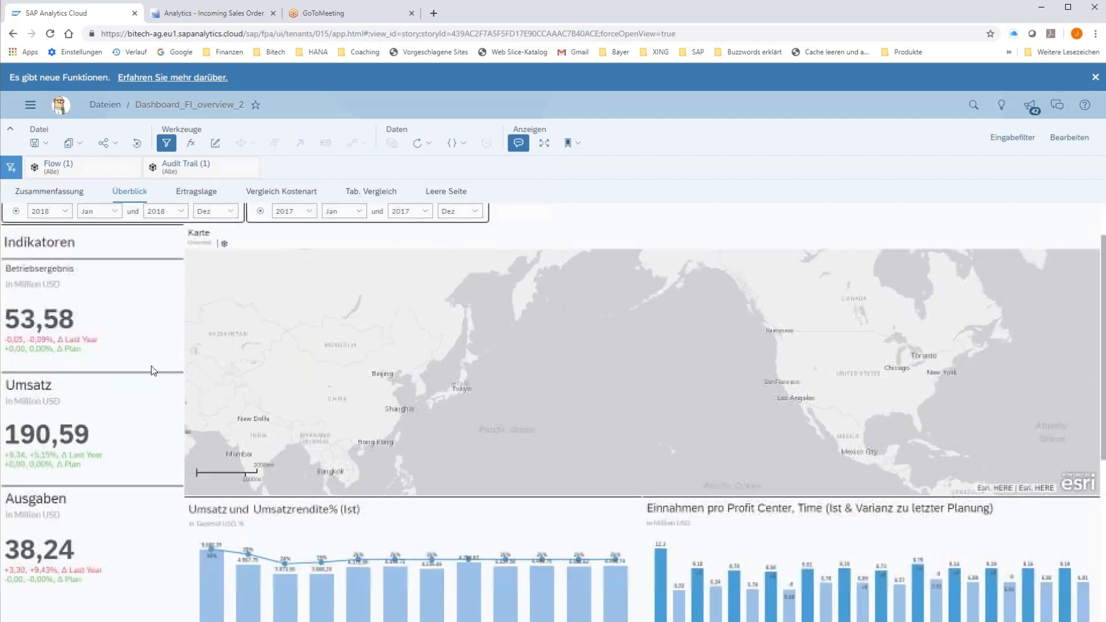
scroll(153, 370, "up", 3)
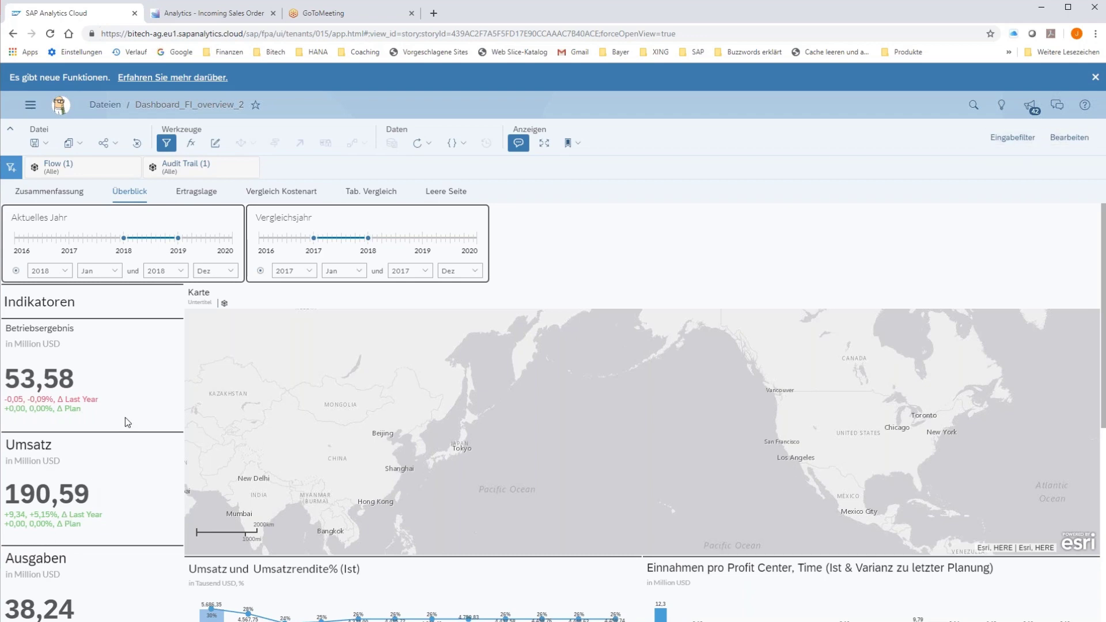
scroll(126, 417, "down", 3)
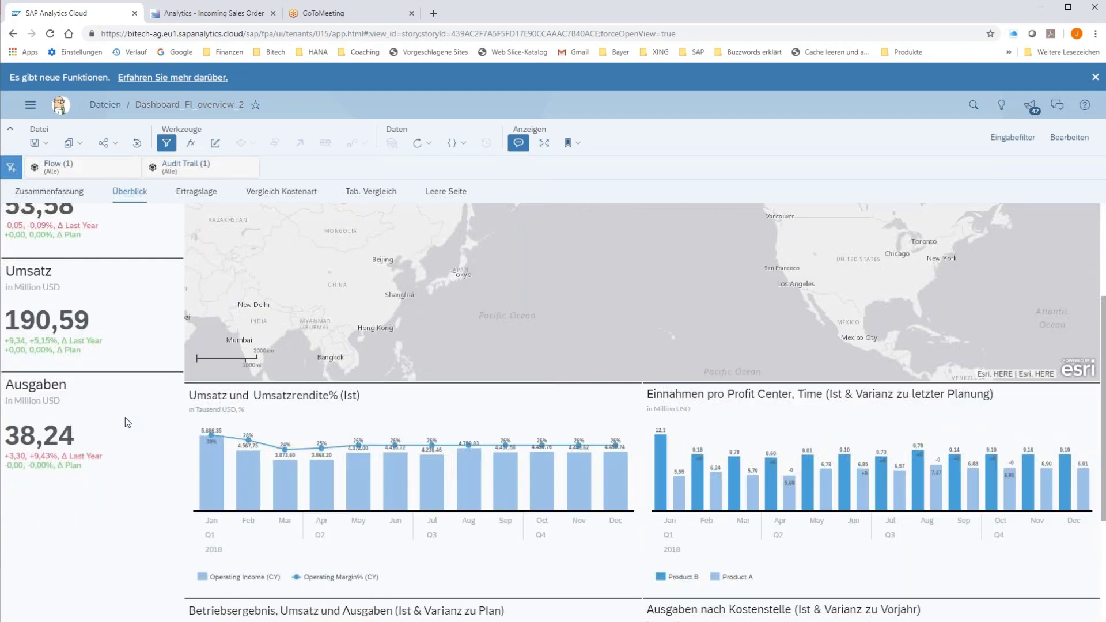
scroll(126, 417, "down", 1)
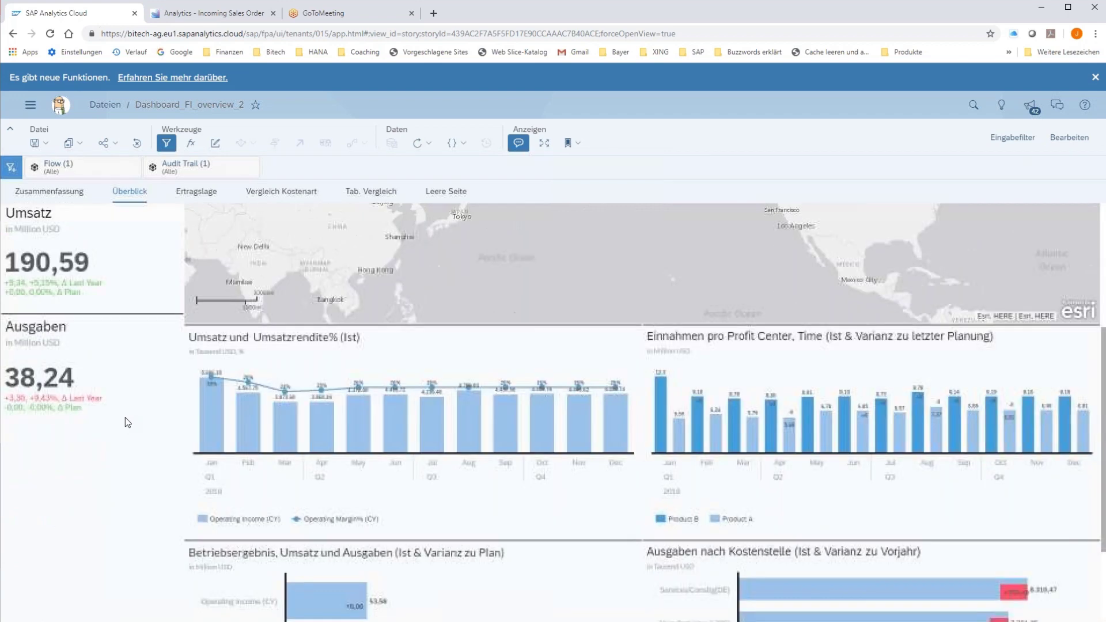